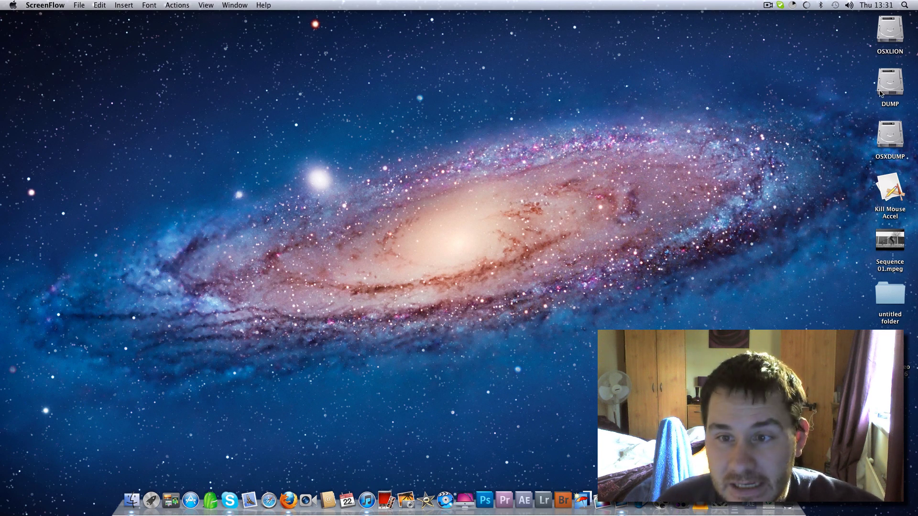
# Preview the MVI_7755.MOV clip in the vudeo slow folder on the OSXDUMP drive.
pyautogui.doubleClick(888, 136)
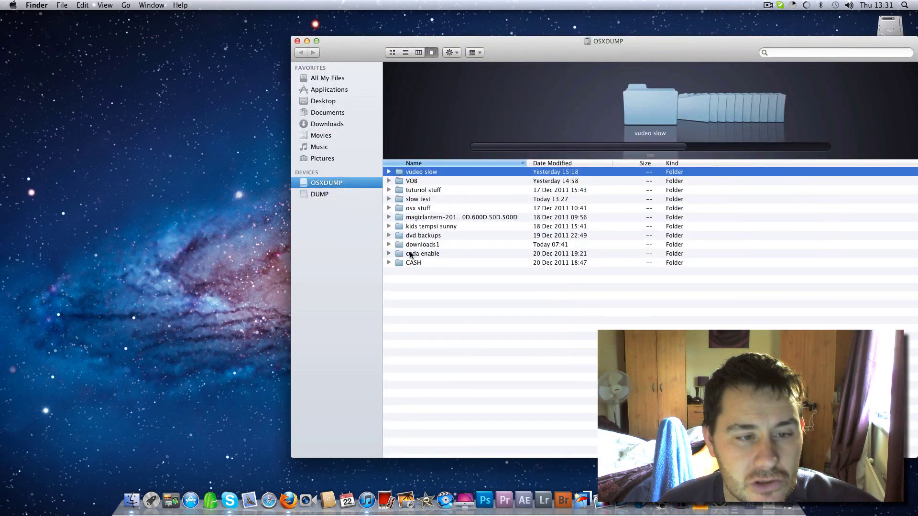
pyautogui.doubleClick(414, 175)
pyautogui.click(417, 217)
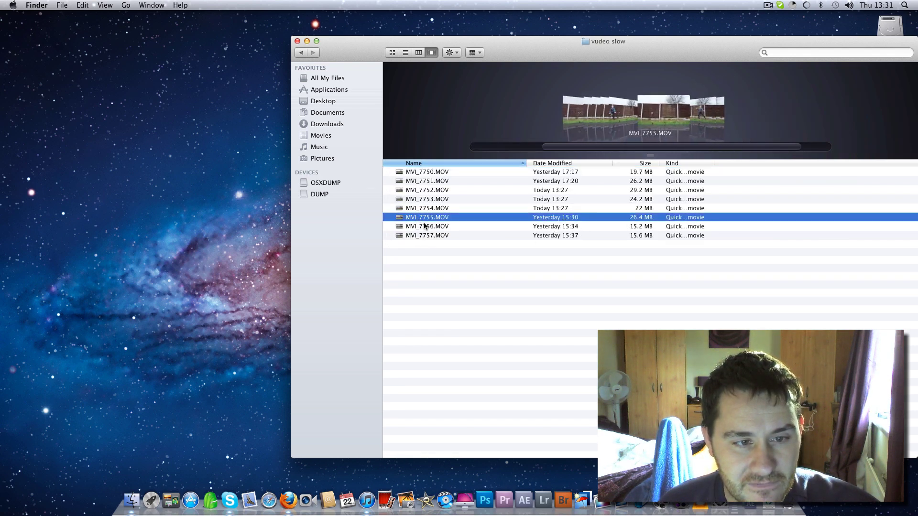
pyautogui.press('space')
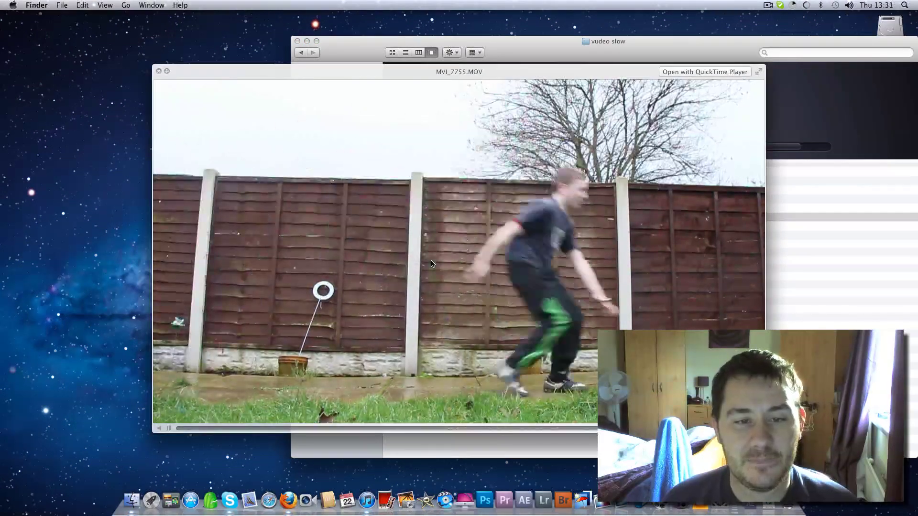
pyautogui.press('space')
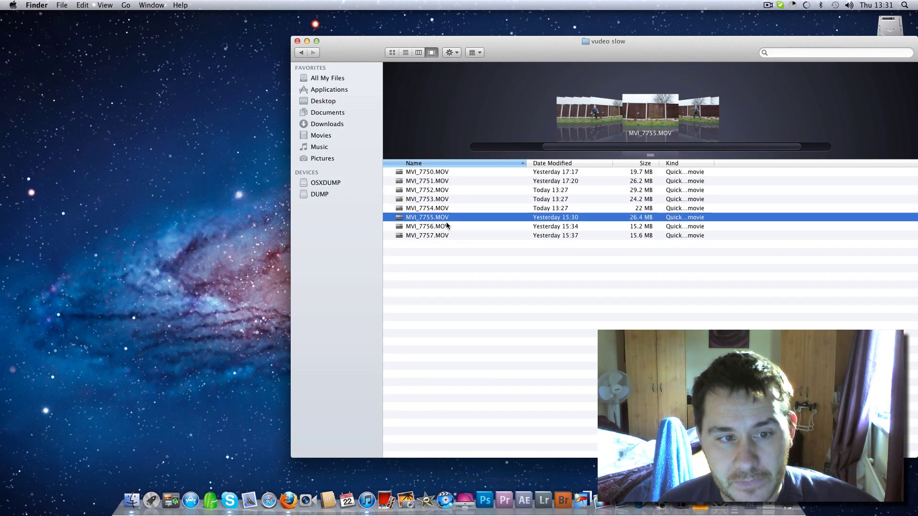
# Switch to Premiere Pro and create a project named Untitled with a DSLR 720p60 sequence named Sequence 01.
pyautogui.click(502, 497)
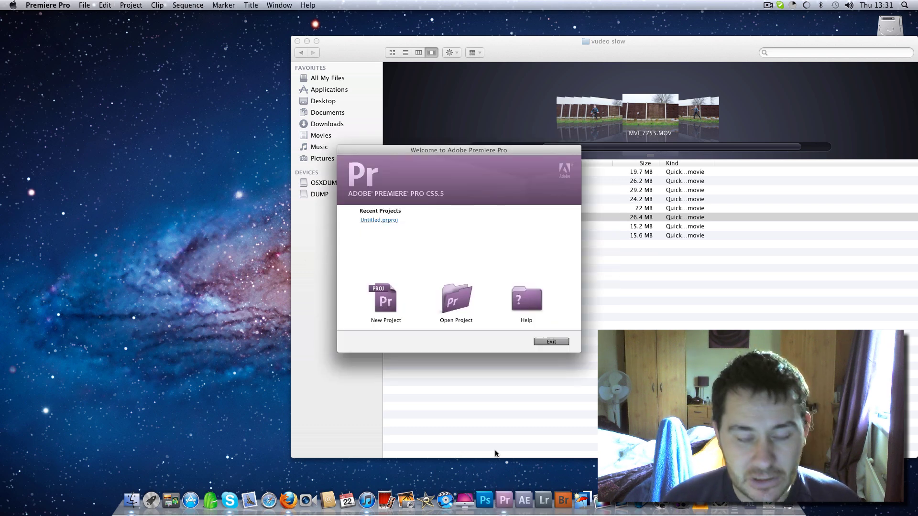
pyautogui.click(385, 302)
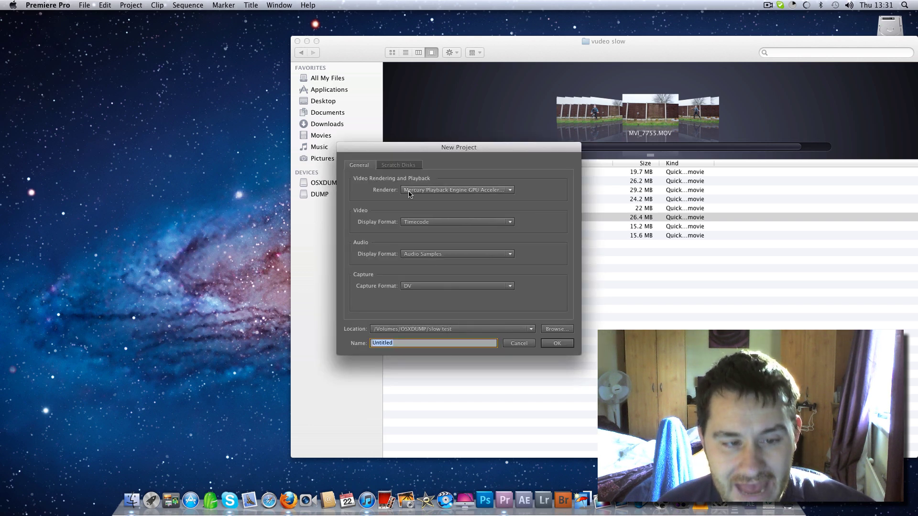
pyautogui.click(564, 346)
pyautogui.click(538, 266)
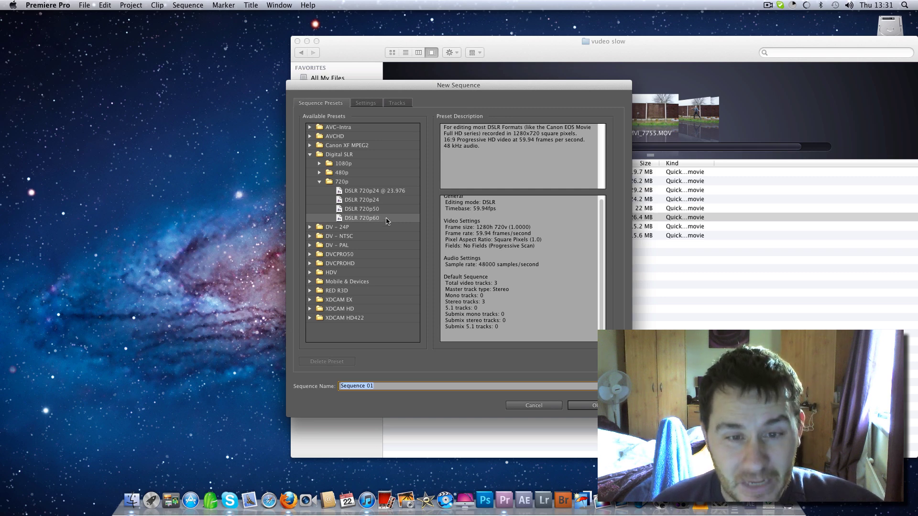
pyautogui.click(374, 221)
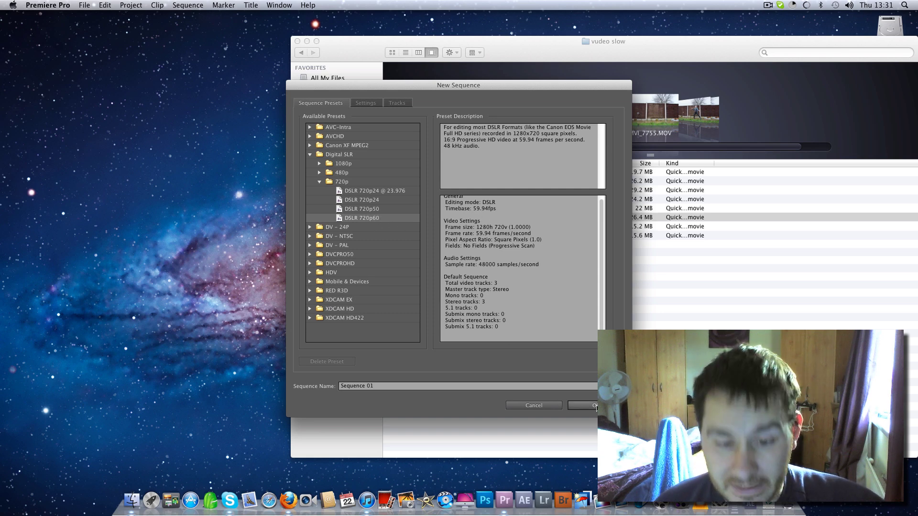
pyautogui.click(581, 405)
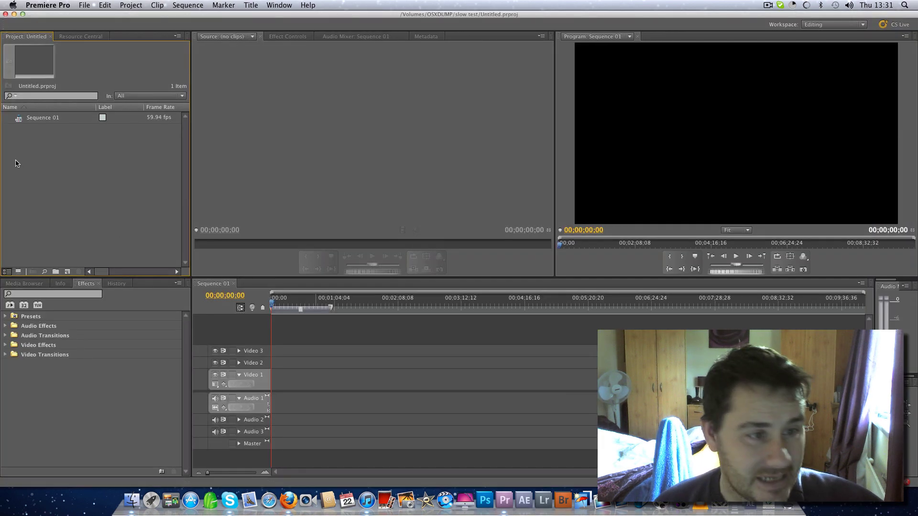
pyautogui.click(20, 125)
pyautogui.click(33, 168)
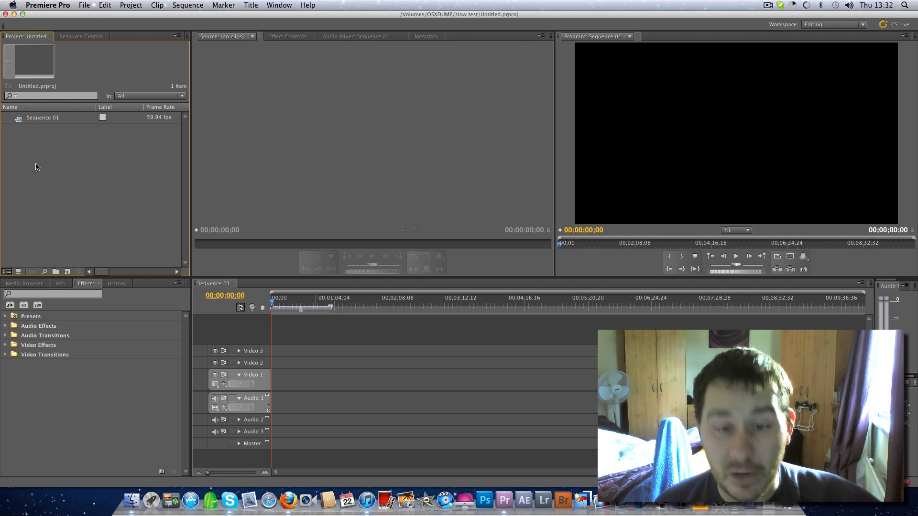
pyautogui.click(28, 118)
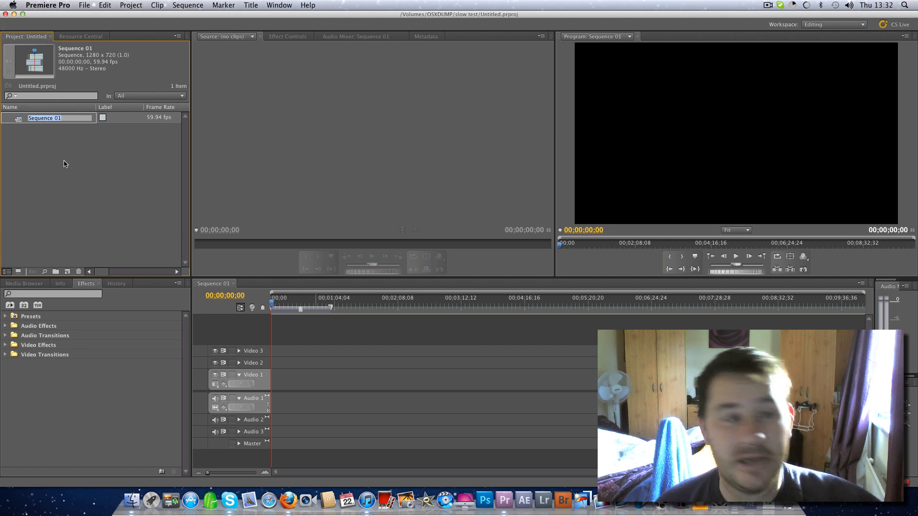
pyautogui.click(34, 161)
pyautogui.click(26, 120)
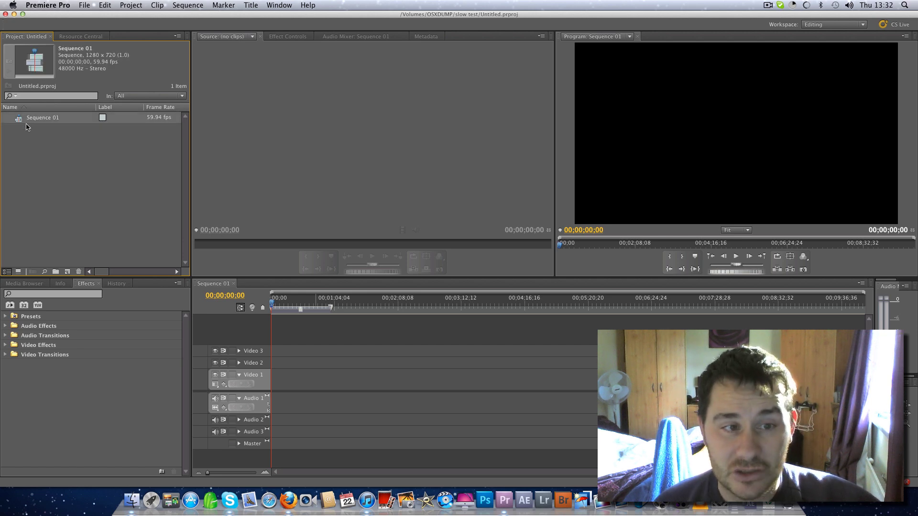
# Try to import MVI_7755.MOV into the project, and delete the imported vudeo slow bin.
pyautogui.click(40, 162)
pyautogui.doubleClick(40, 161)
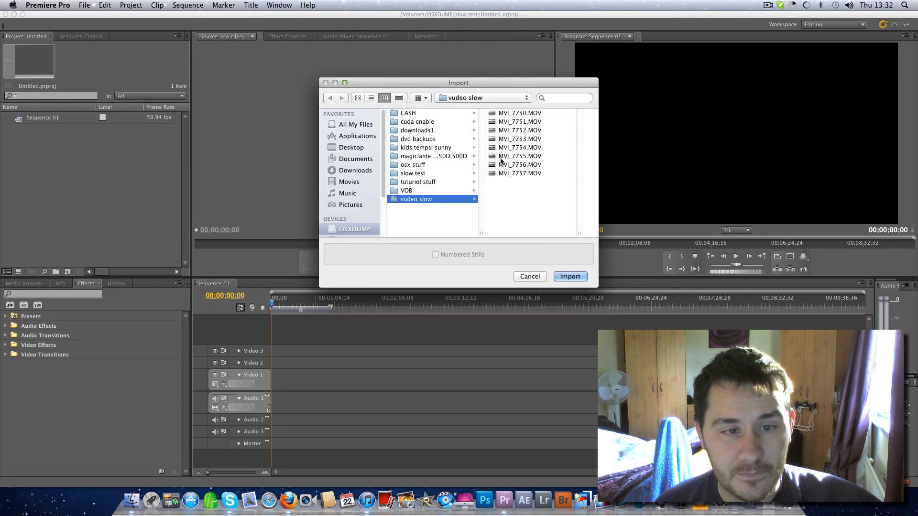
pyautogui.click(500, 157)
pyautogui.click(566, 276)
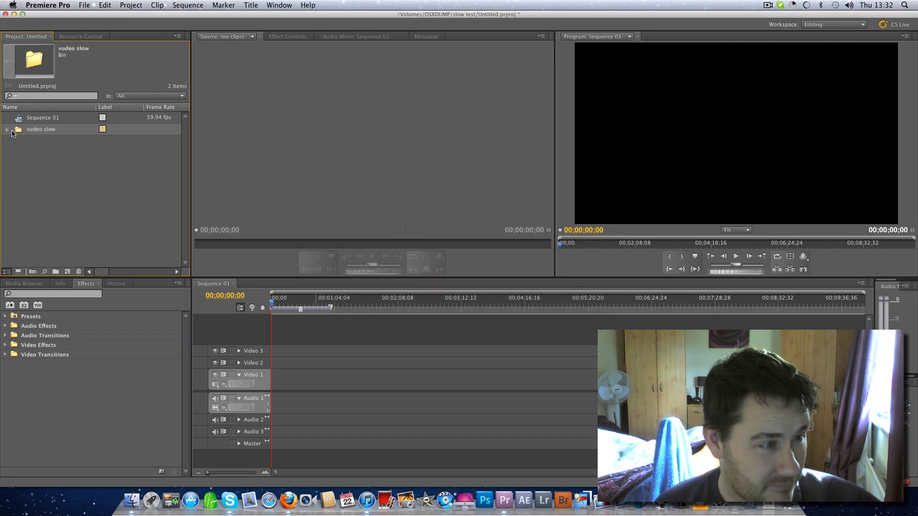
pyautogui.press('Delete')
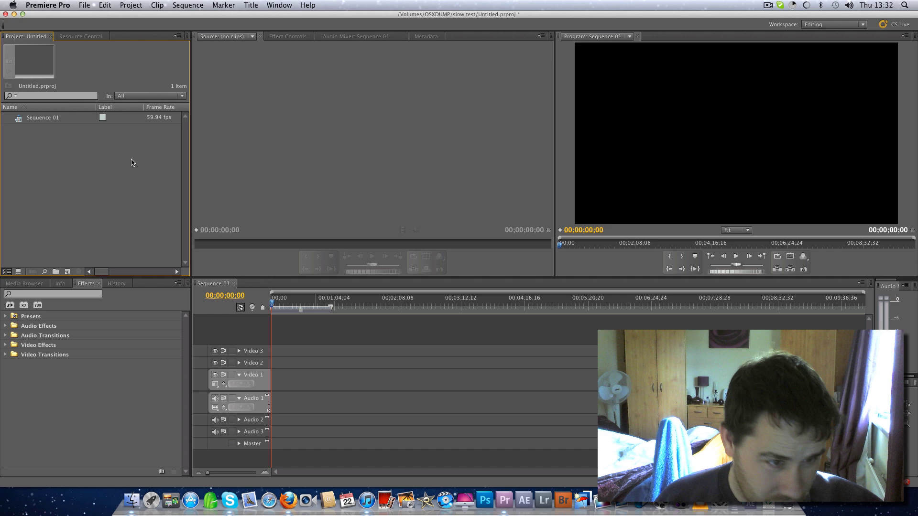
# Import MVI_7755.MOV from the vudeo slow folder and duplicate the clip in the project.
pyautogui.doubleClick(108, 165)
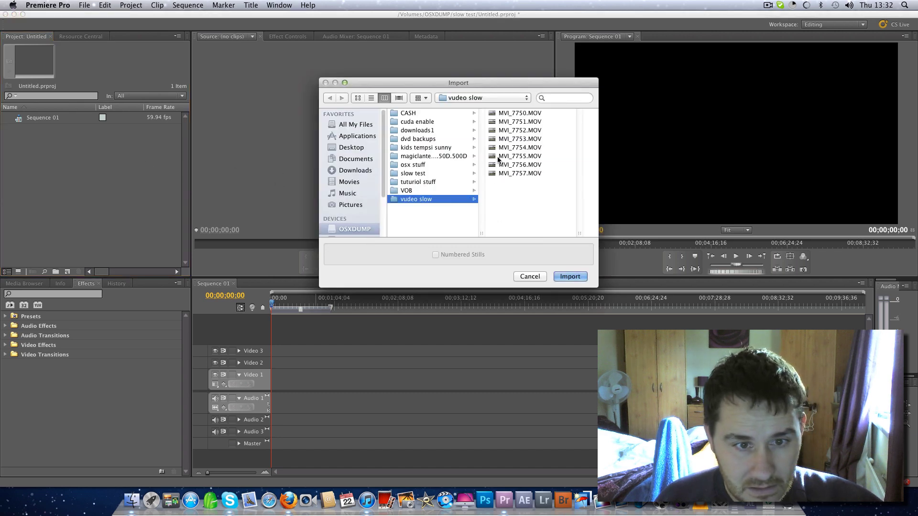
pyautogui.click(497, 156)
pyautogui.click(573, 278)
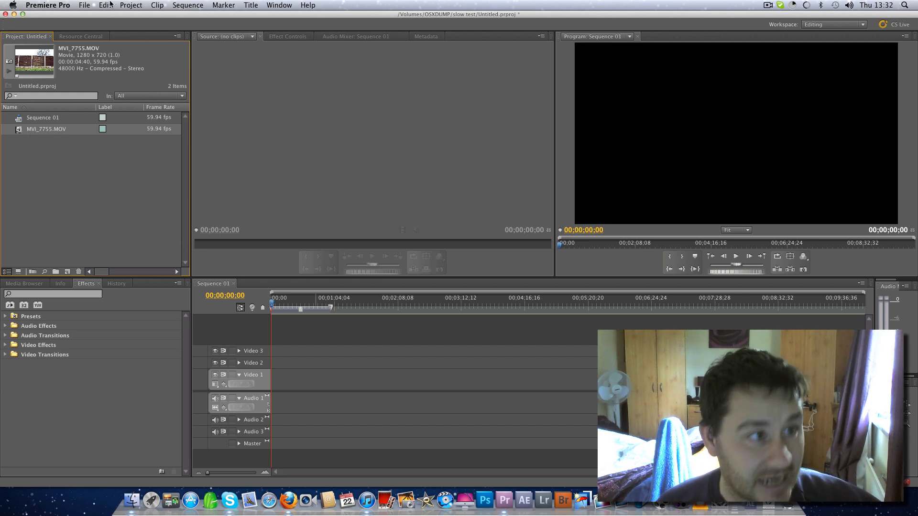
pyautogui.click(127, 6)
pyautogui.moveTo(108, 6)
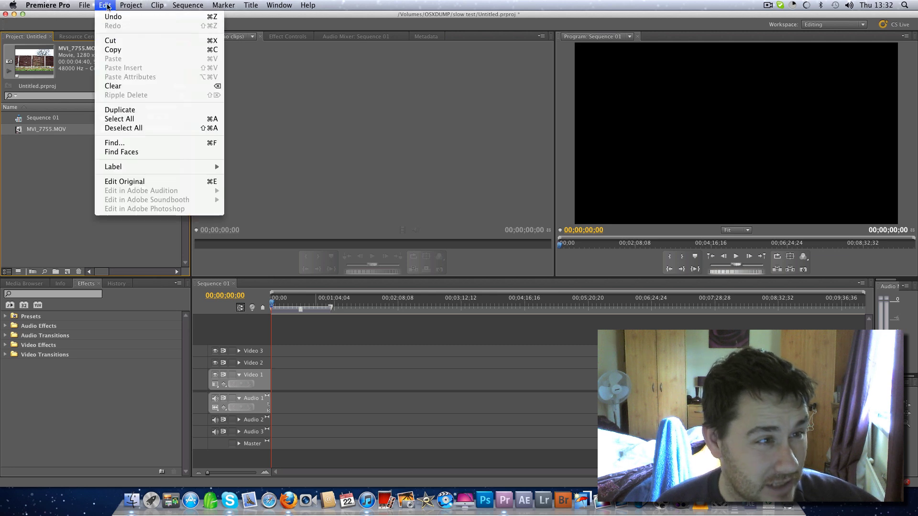
pyautogui.click(119, 110)
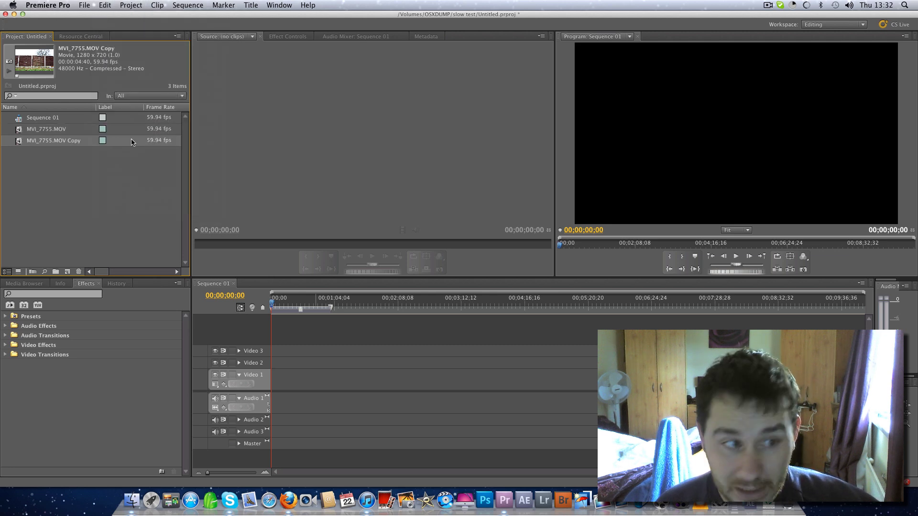
# Load MVI_7755.MOV Copy in the Source Monitor and play it through at its original speed.
pyautogui.rightClick(69, 143)
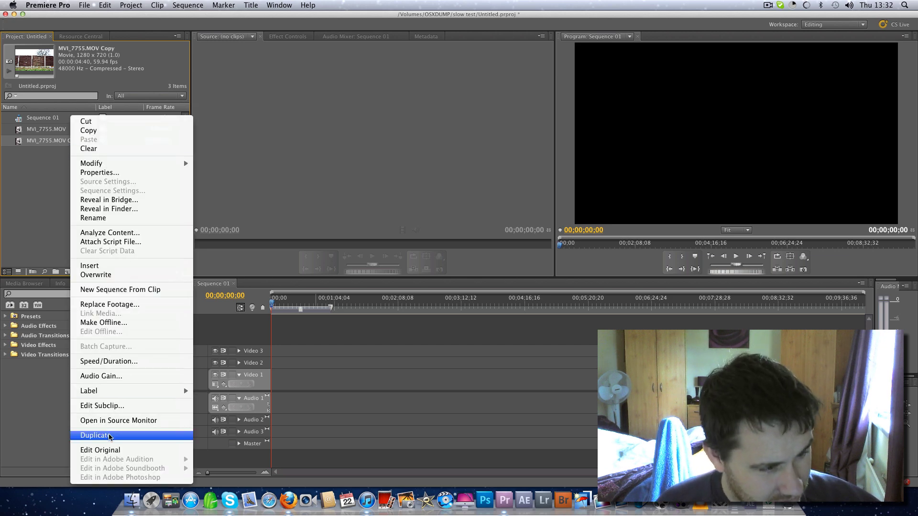
pyautogui.click(111, 420)
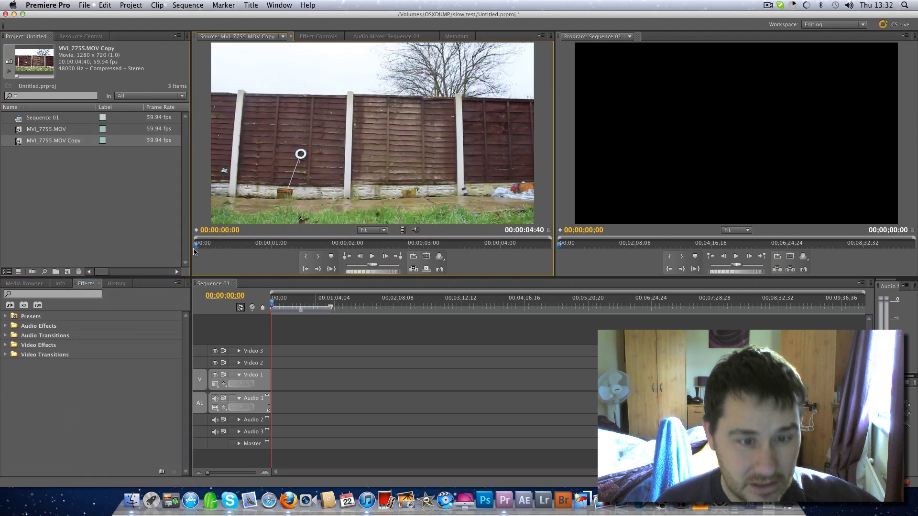
pyautogui.press('space')
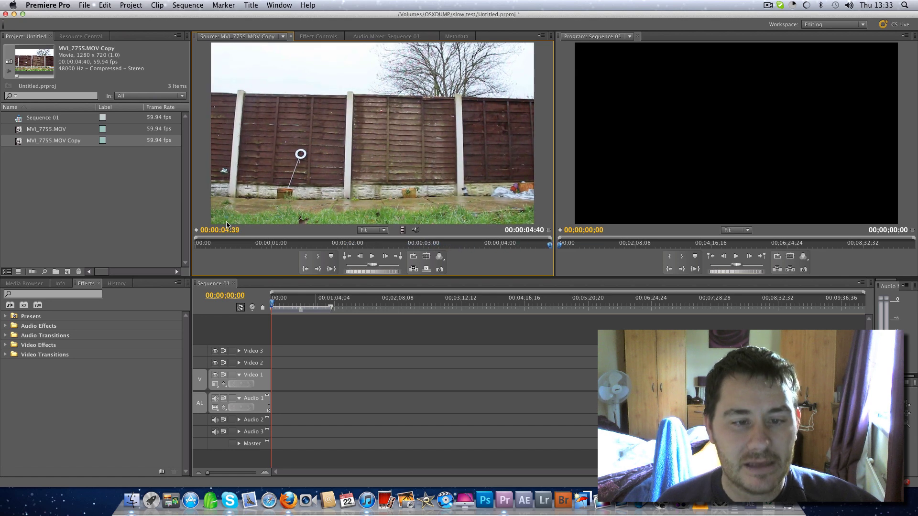
# Interpret the footage of MVI_7755.MOV Copy at an assumed frame rate of 10 fps.
pyautogui.rightClick(32, 142)
pyautogui.moveTo(95, 163)
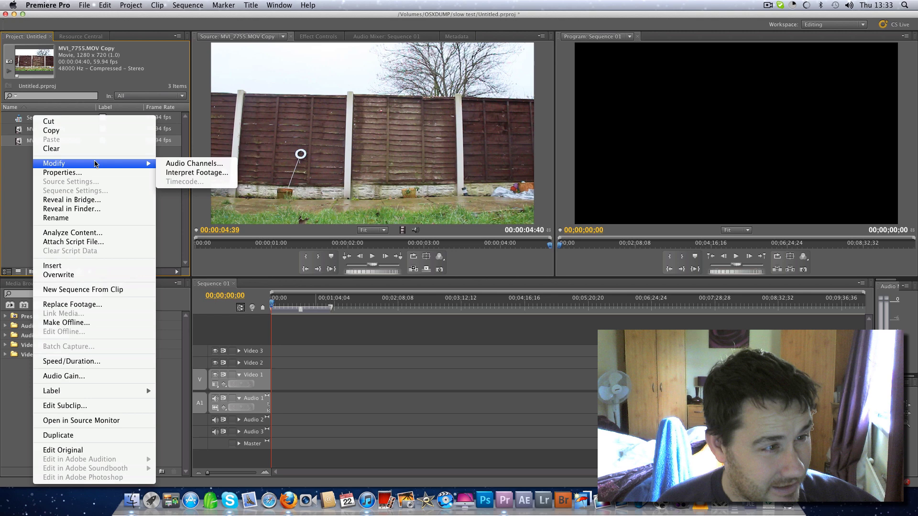
pyautogui.click(197, 173)
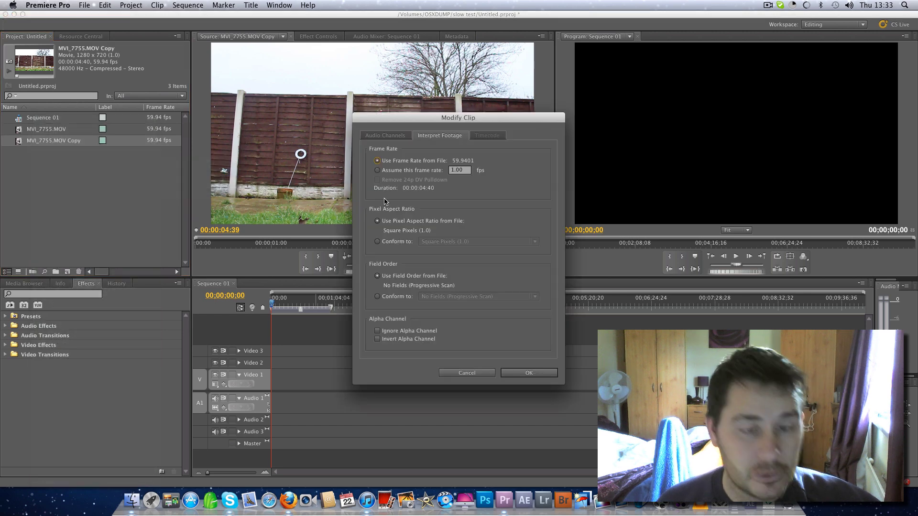
pyautogui.click(435, 168)
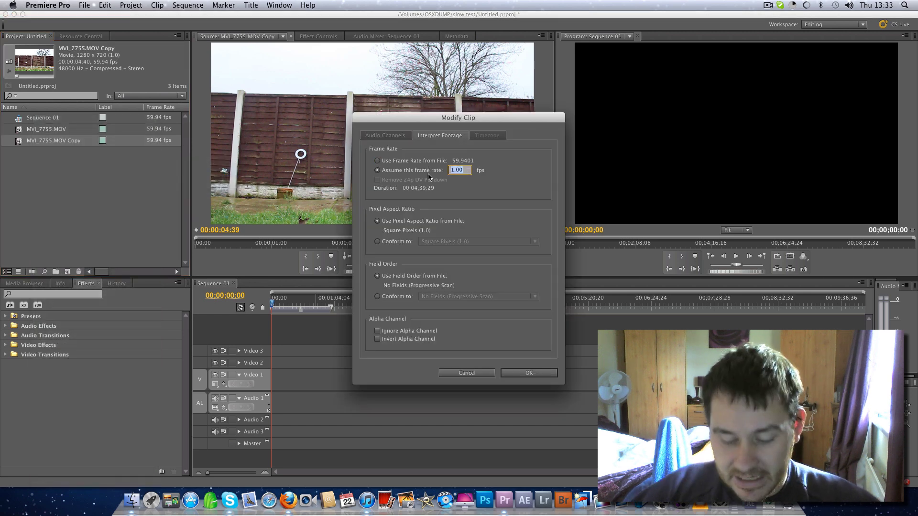
pyautogui.write('10')
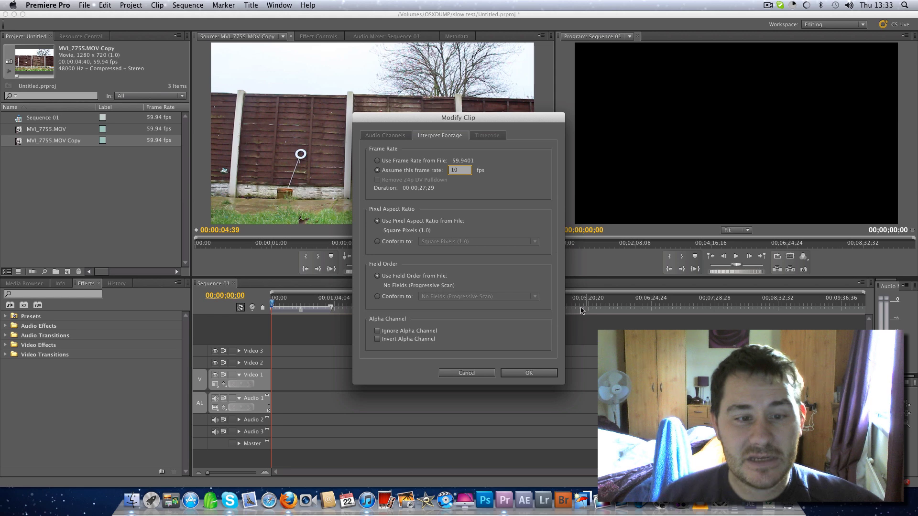
pyautogui.click(528, 373)
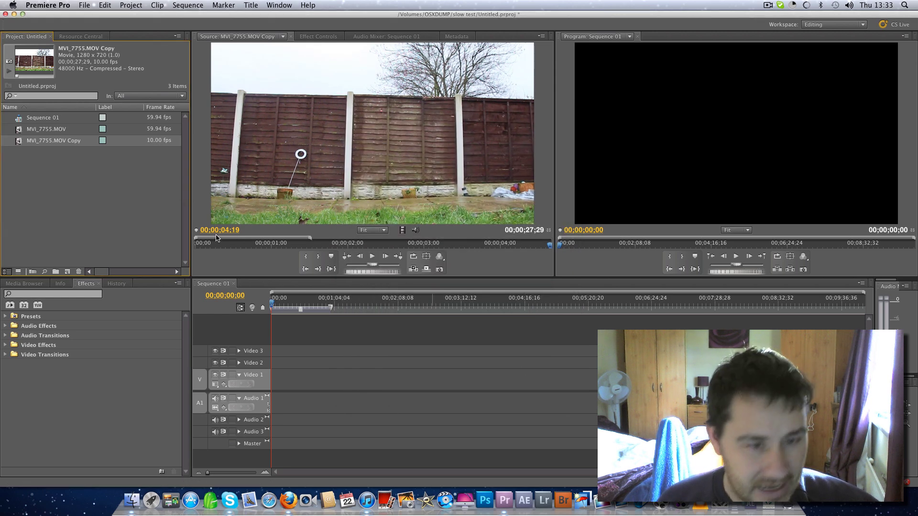
# Play the slowed copy from its start in the Source Monitor, with the full clip duration shown on its time ruler.
pyautogui.moveTo(550, 245); pyautogui.dragTo(200, 246)
pyautogui.press('space')
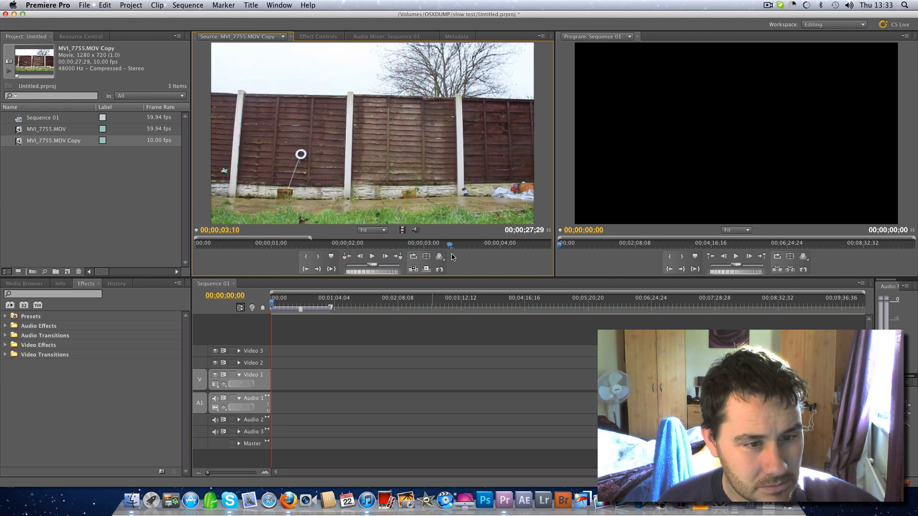
pyautogui.click(287, 244)
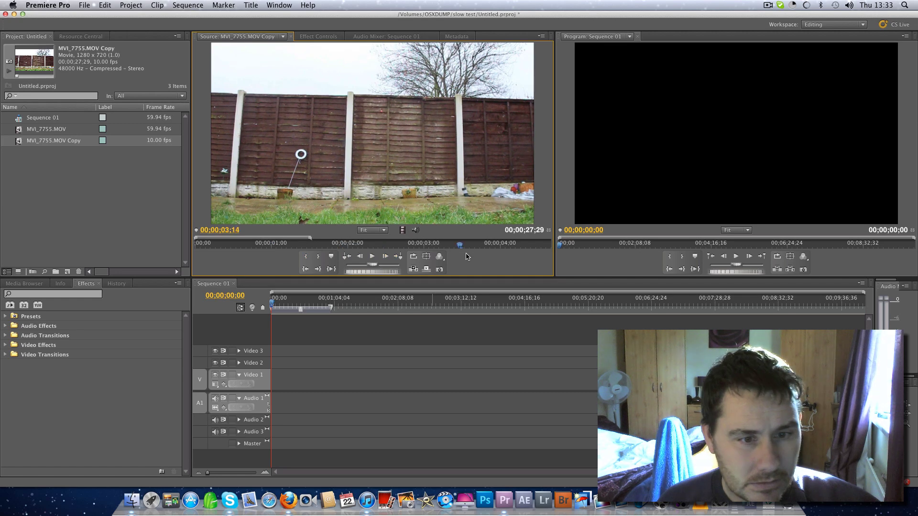
pyautogui.press('Home')
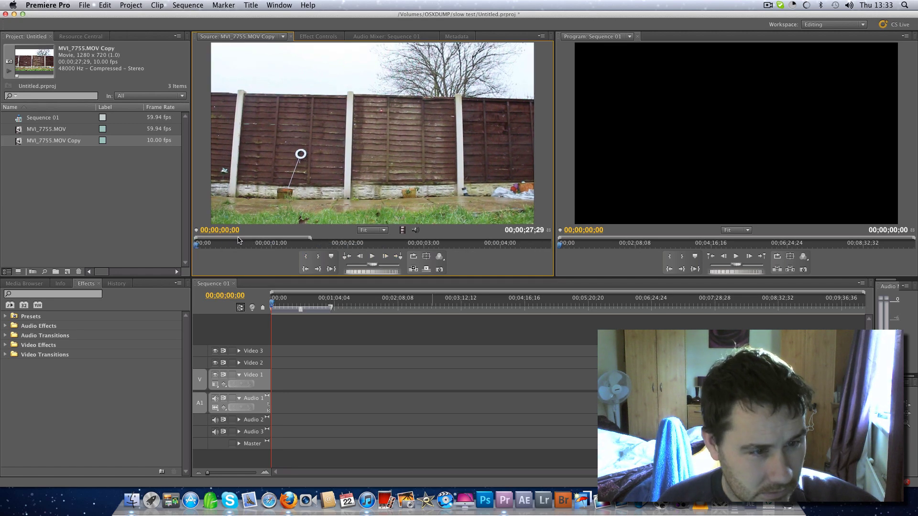
pyautogui.moveTo(310, 237); pyautogui.dragTo(549, 238)
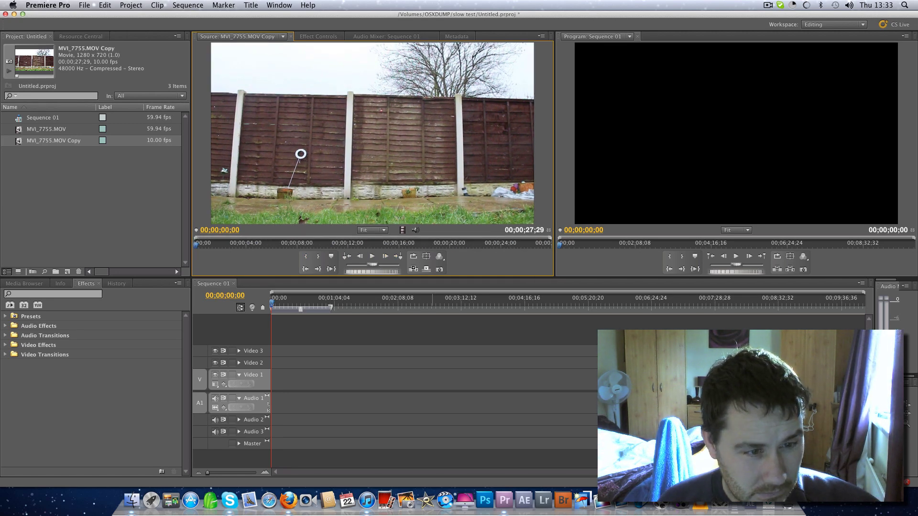
pyautogui.press('space')
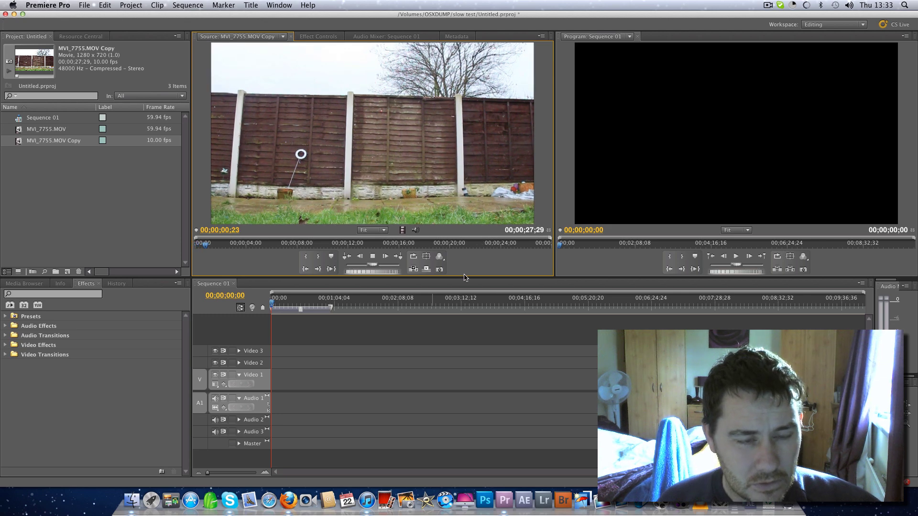
# Mark the slowed copy's in point at about 16 seconds and out point at 00;00;25;02, and place it at the start of Video 1.
pyautogui.moveTo(246, 247); pyautogui.dragTo(513, 256)
pyautogui.click(305, 257)
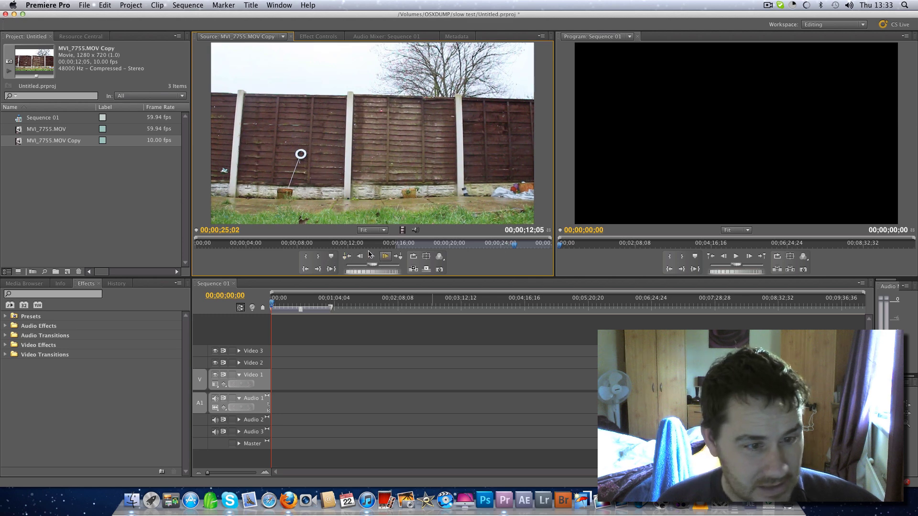
pyautogui.click(318, 256)
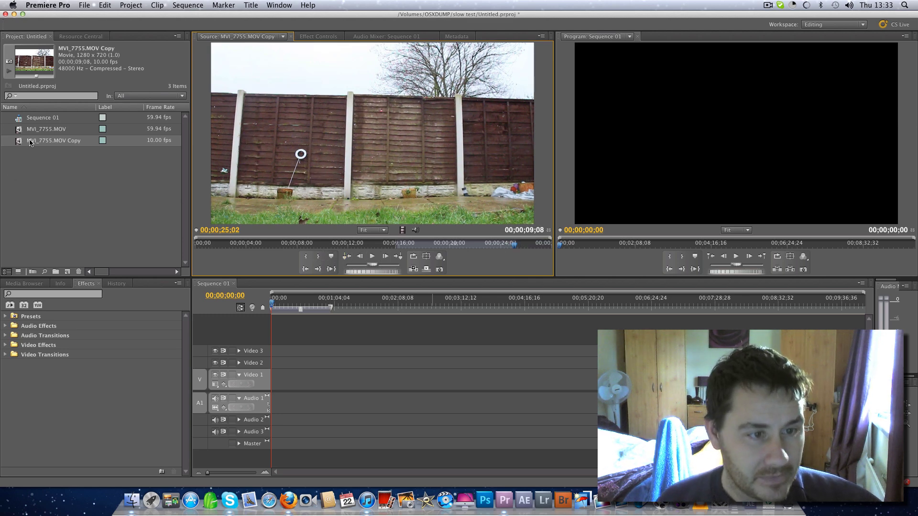
pyautogui.moveTo(33, 141); pyautogui.dragTo(272, 385)
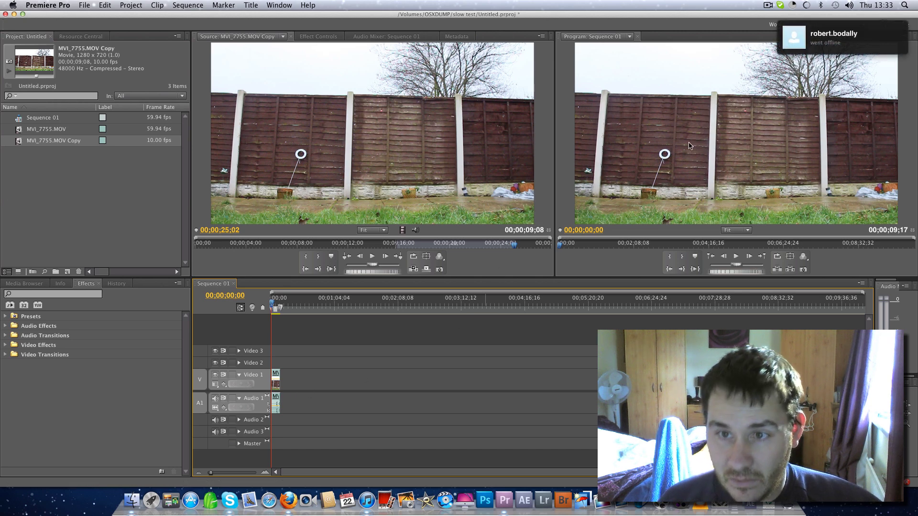
# Play the 10 fps clip through in Sequence 01 and delete it from the timeline.
pyautogui.press('space')
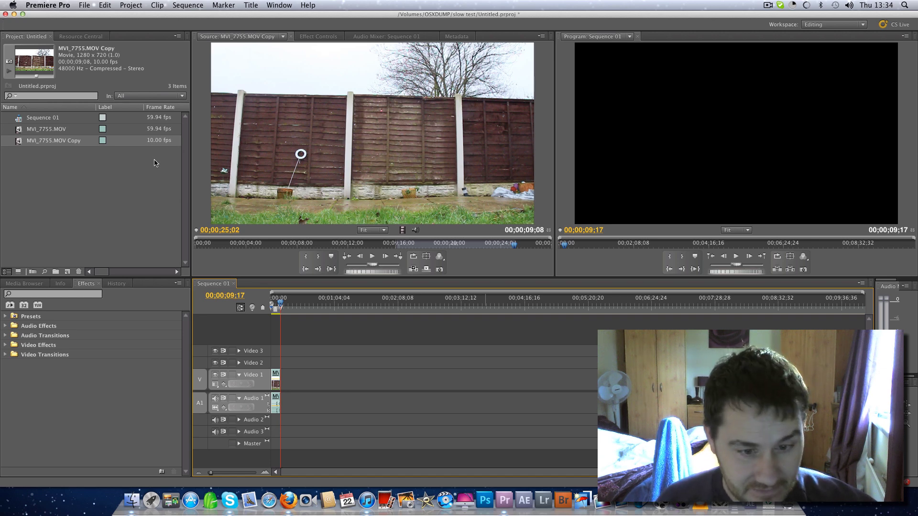
pyautogui.click(276, 380)
pyautogui.press('Delete')
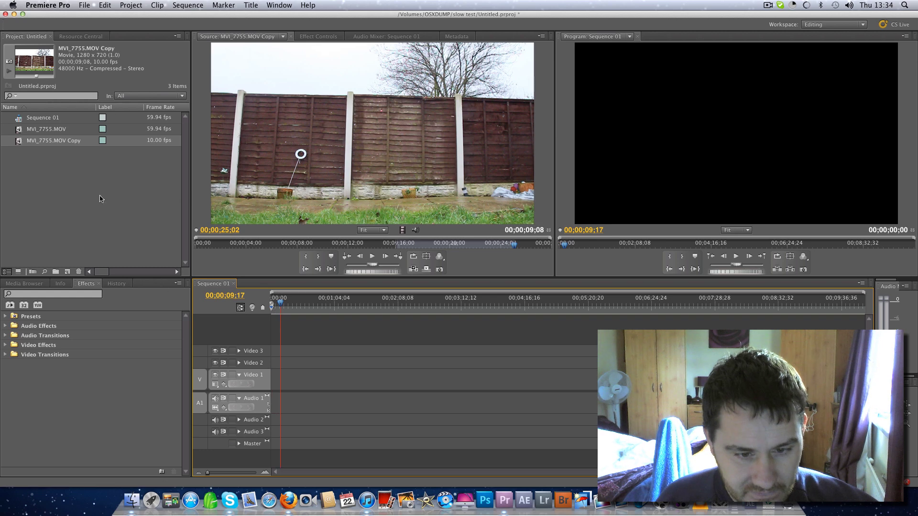
# Interpret the footage of MVI_7755.MOV Copy at an assumed frame rate of 5 fps.
pyautogui.rightClick(73, 146)
pyautogui.moveTo(178, 164)
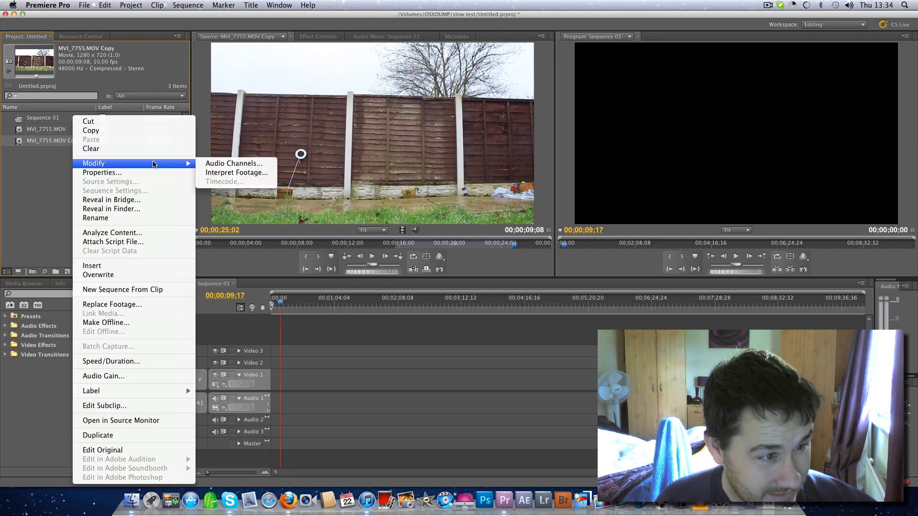
pyautogui.click(214, 172)
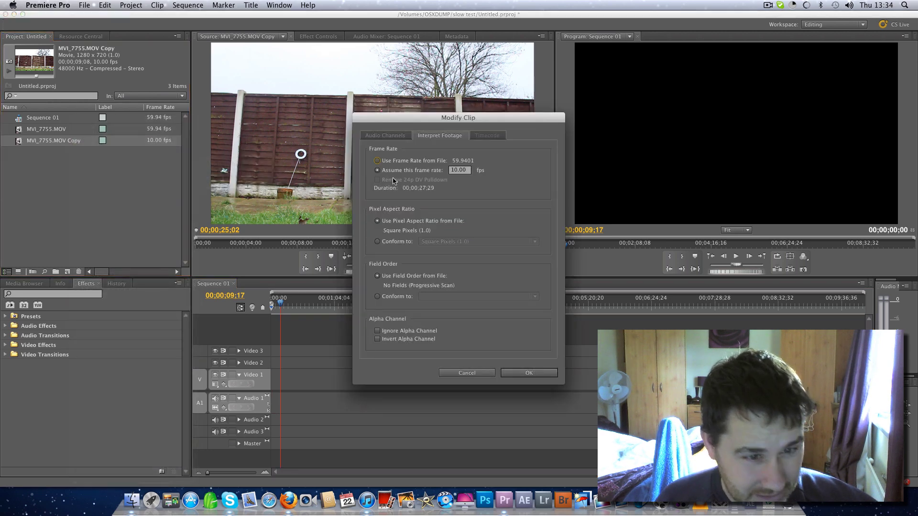
pyautogui.click(464, 170)
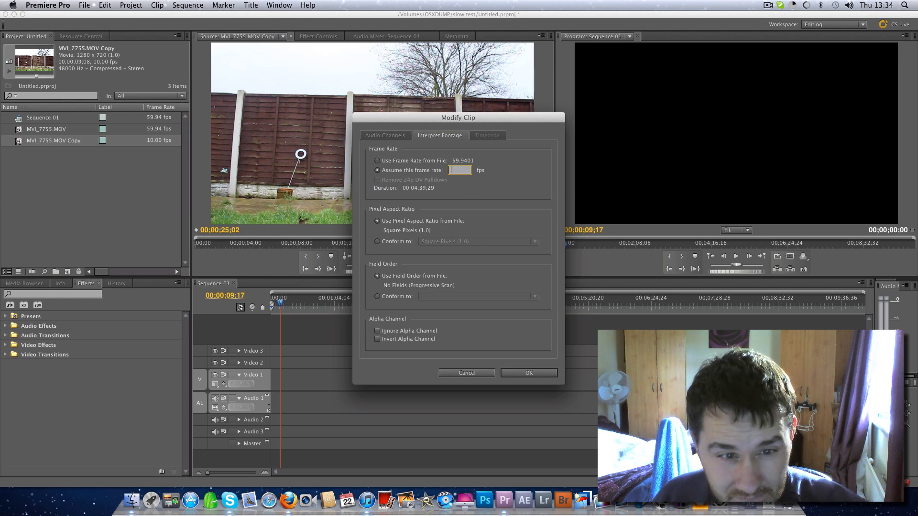
pyautogui.write('5')
pyautogui.click(527, 373)
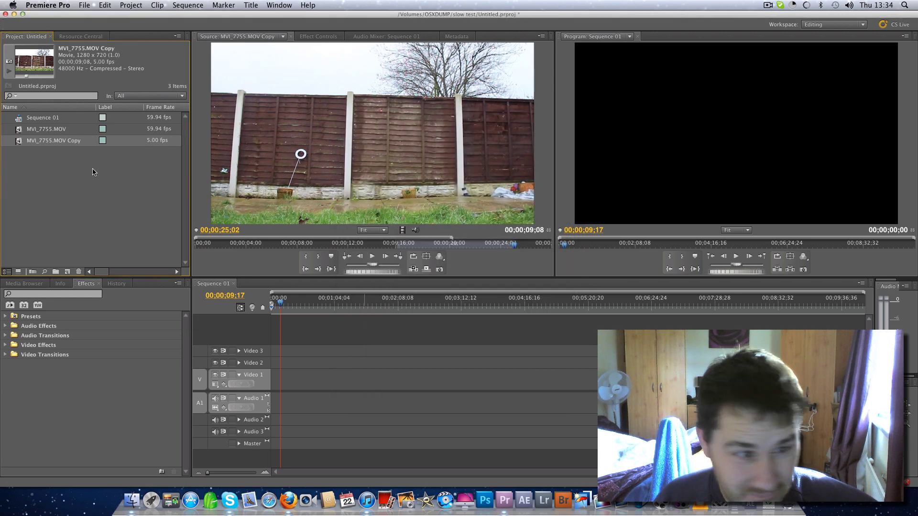
# Try the 5 fps copy with its existing in and out points at the start of Video 1, and remove it again.
pyautogui.moveTo(37, 141); pyautogui.dragTo(287, 397)
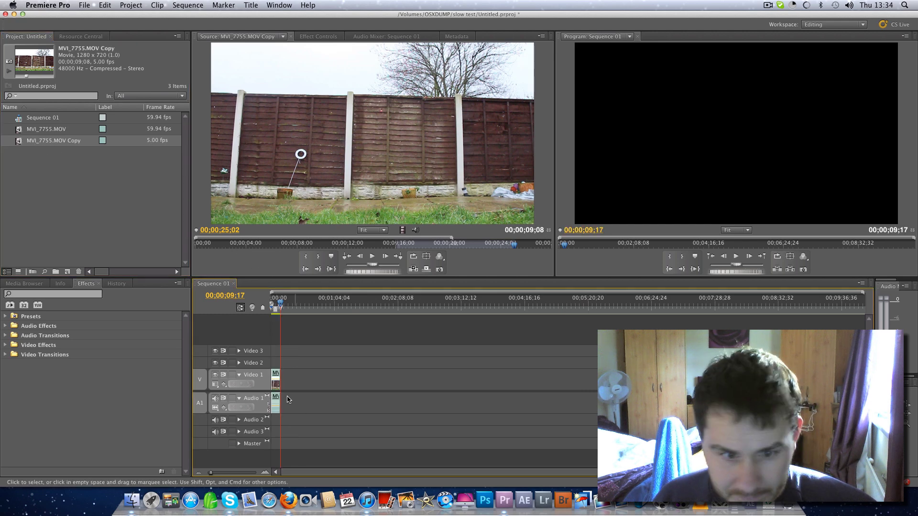
pyautogui.click(273, 302)
pyautogui.press('space')
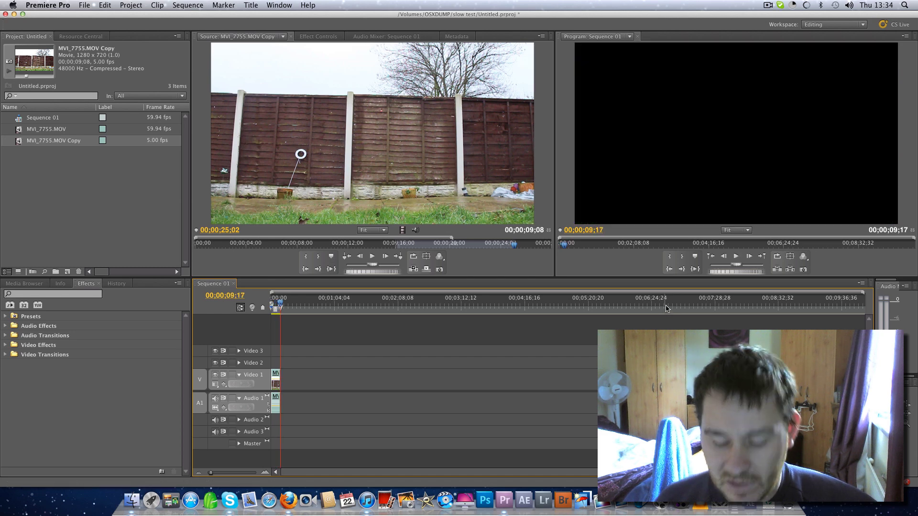
pyautogui.press('space')
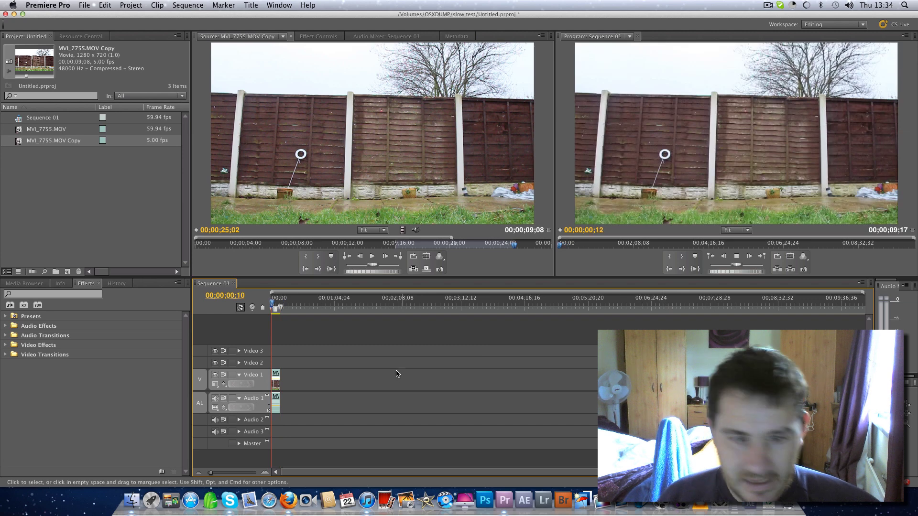
pyautogui.click(276, 385)
pyautogui.press('Delete')
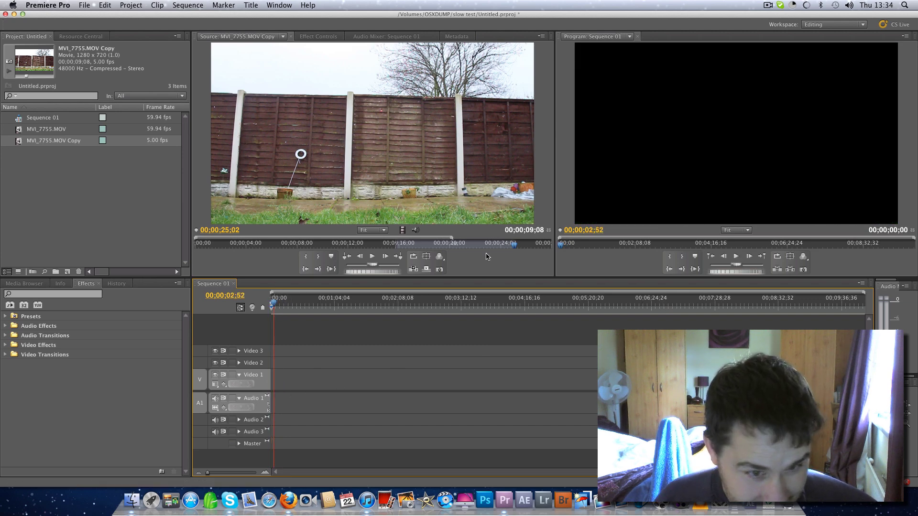
# Mark the 5 fps copy's in point at about 32 seconds and out point at 00;00;50;07, and place it at the start of Video 1.
pyautogui.moveTo(453, 238); pyautogui.dragTo(550, 238)
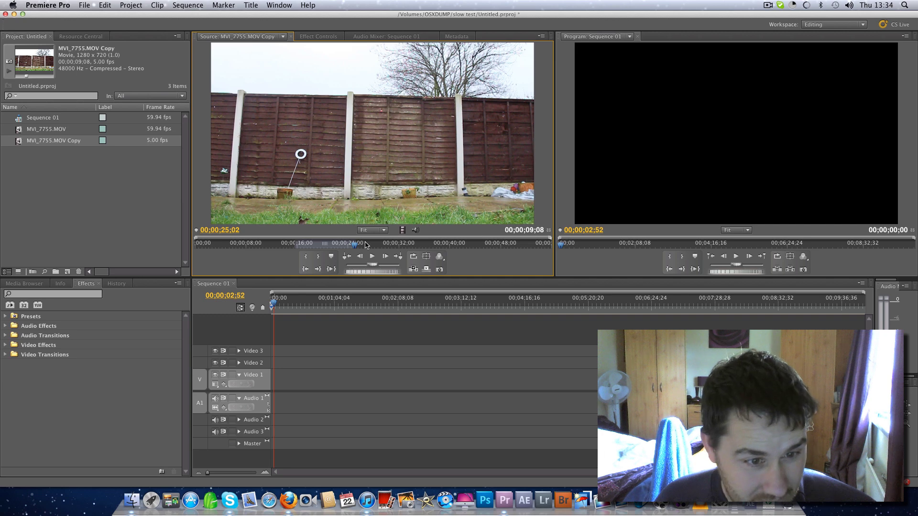
pyautogui.click(419, 246)
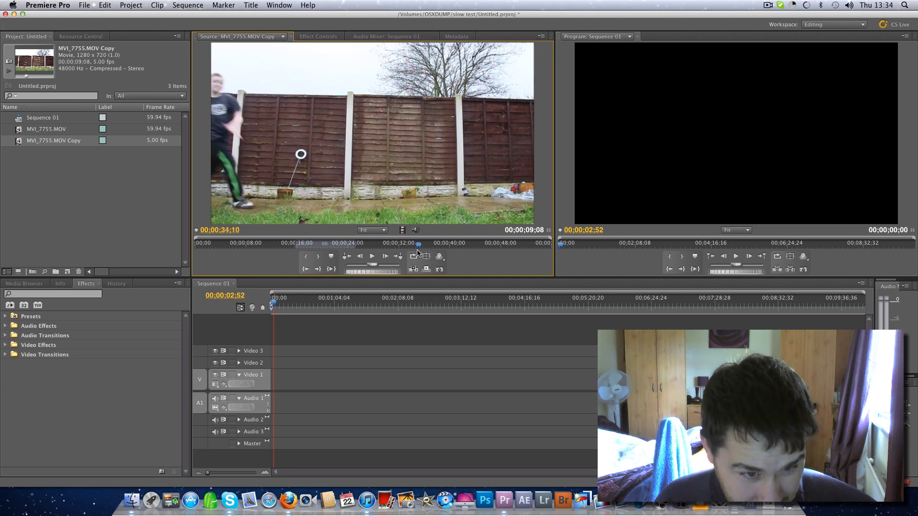
pyautogui.moveTo(418, 252); pyautogui.dragTo(399, 255)
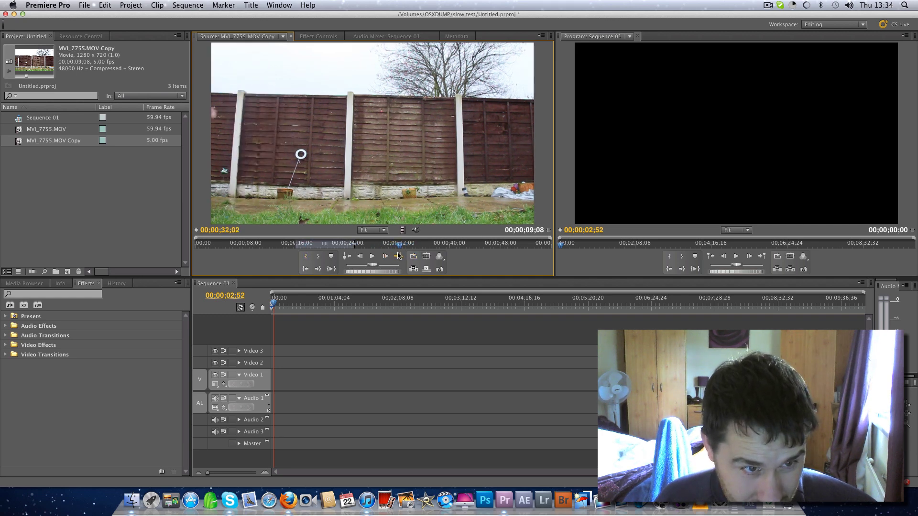
pyautogui.click(305, 256)
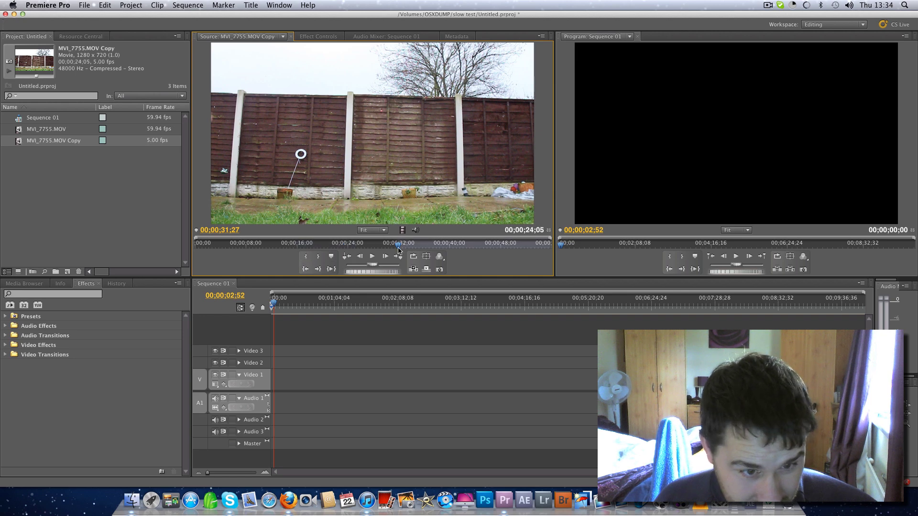
pyautogui.moveTo(398, 250); pyautogui.dragTo(516, 252)
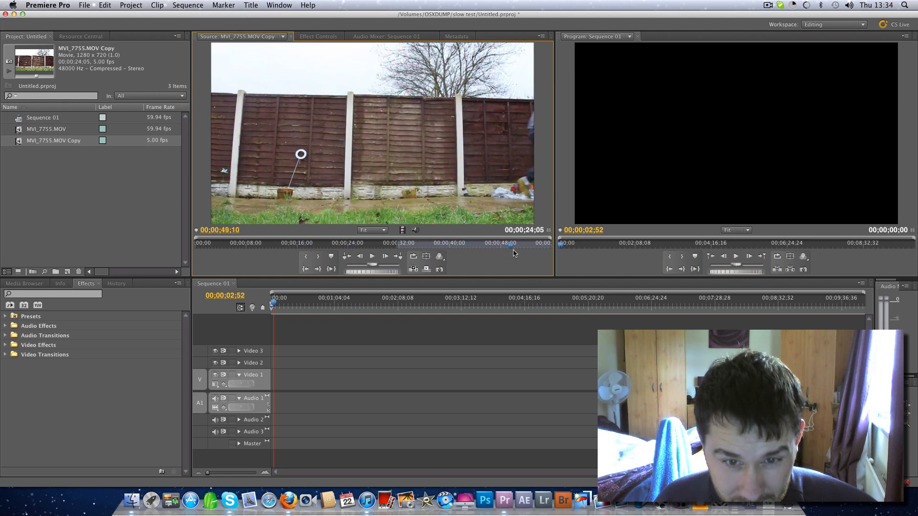
pyautogui.click(317, 256)
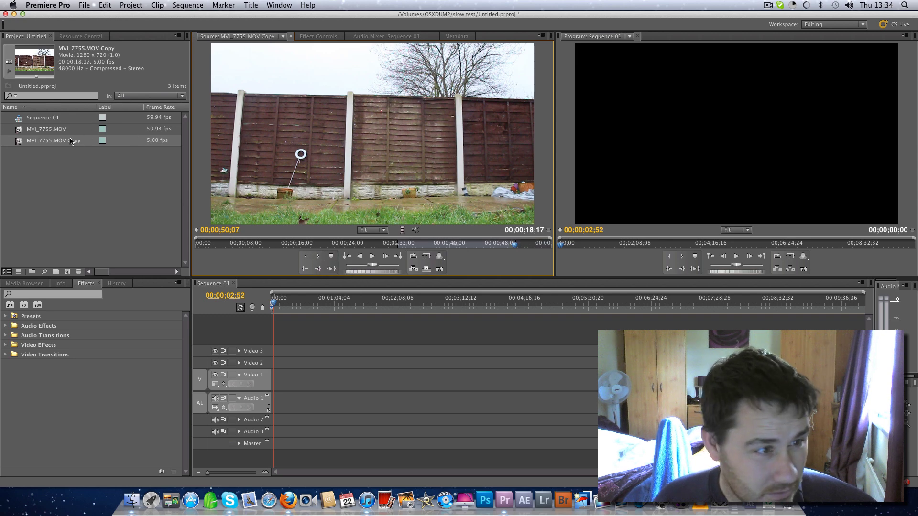
pyautogui.moveTo(70, 141); pyautogui.dragTo(284, 380)
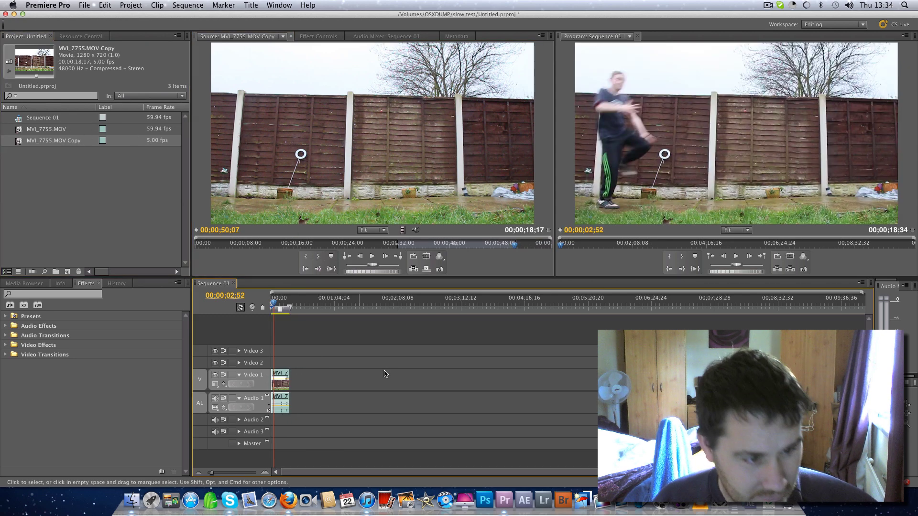
# Play the 5 fps clip in Sequence 01, restarting from the beginning to review the slow motion.
pyautogui.press('space')
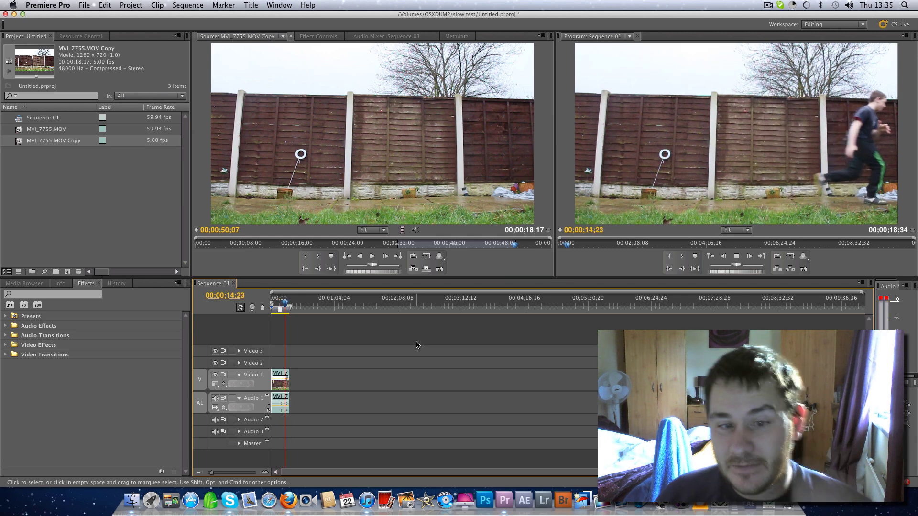
pyautogui.press('space')
pyautogui.moveTo(292, 310); pyautogui.dragTo(259, 308)
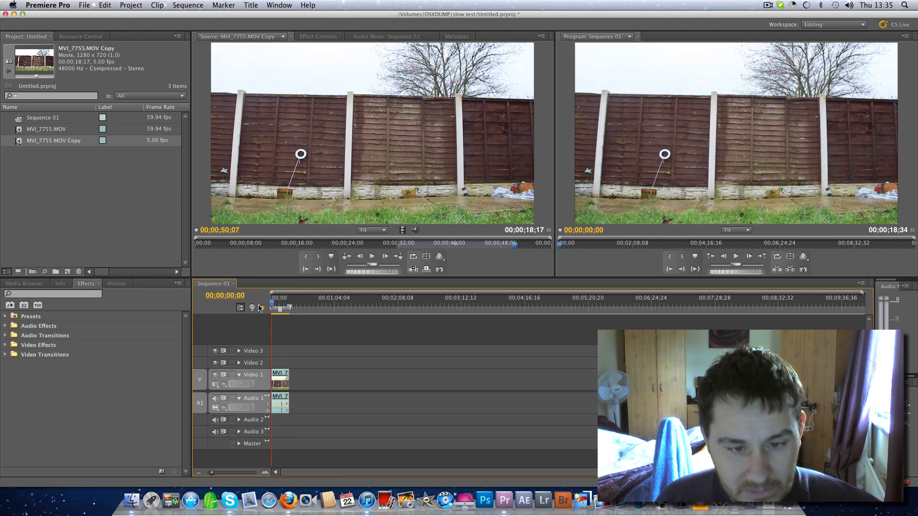
pyautogui.press('space')
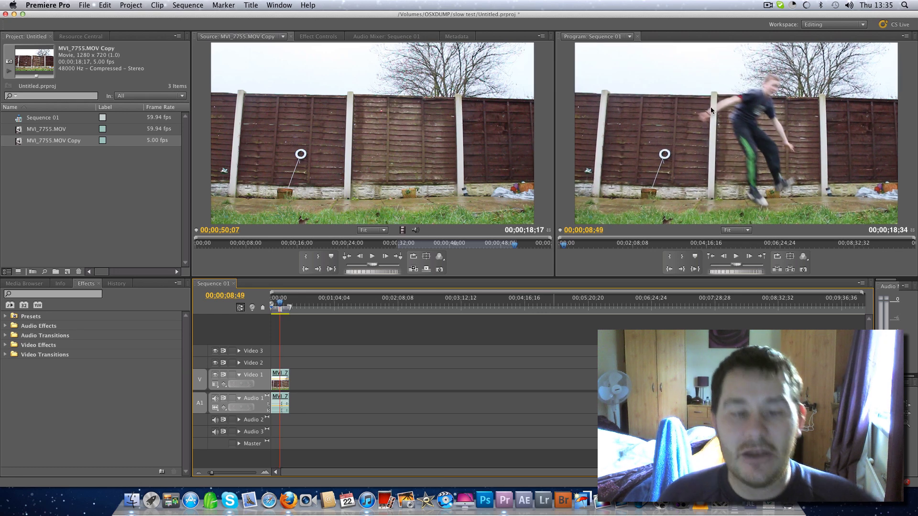
# Replace the slowed clip in Sequence 01 with the original MVI_7755.MOV at the start of Video 1.
pyautogui.click(19, 129)
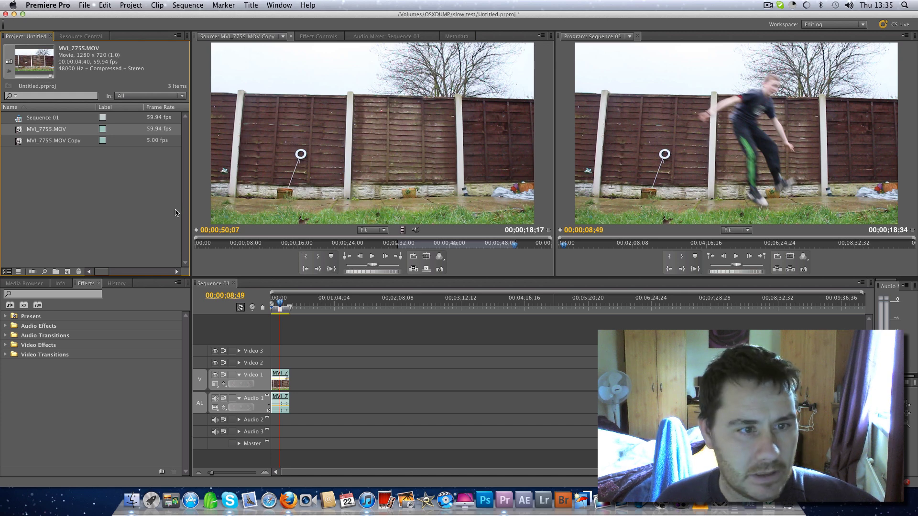
pyautogui.click(280, 380)
pyautogui.press('Delete')
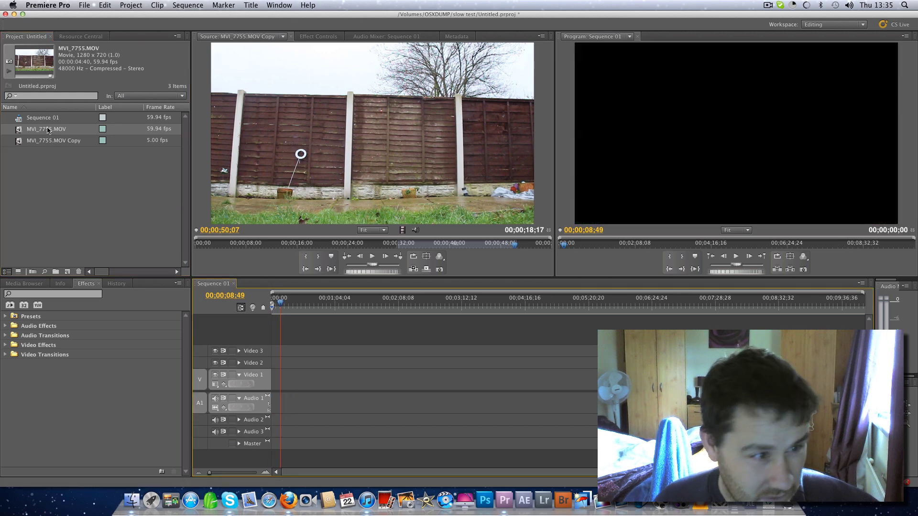
pyautogui.moveTo(48, 130); pyautogui.dragTo(273, 389)
# Play the original clip from the start of the sequence to review the action at normal speed.
pyautogui.moveTo(281, 307); pyautogui.dragTo(272, 307)
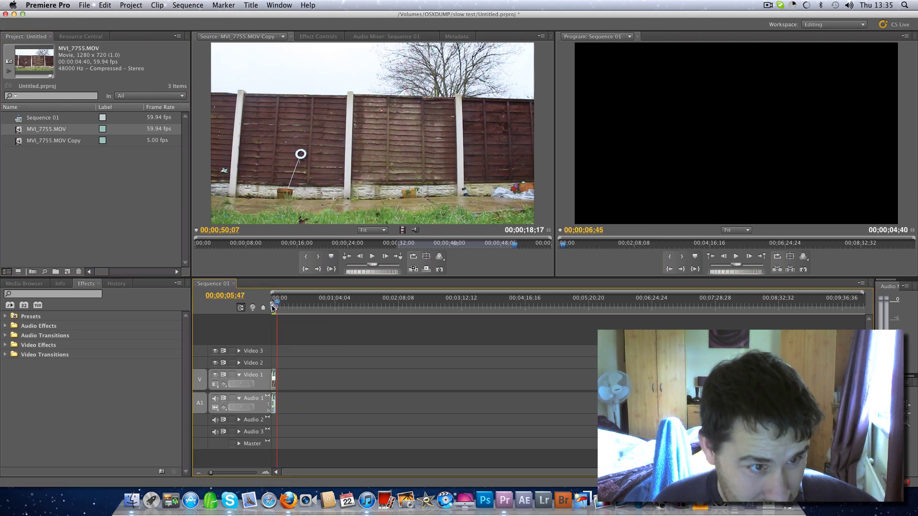
pyautogui.press('space')
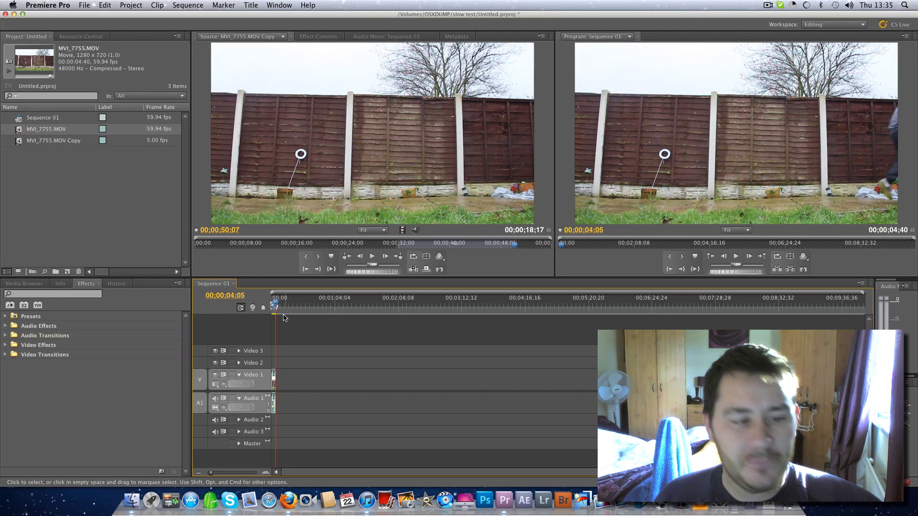
pyautogui.moveTo(275, 307); pyautogui.dragTo(266, 309)
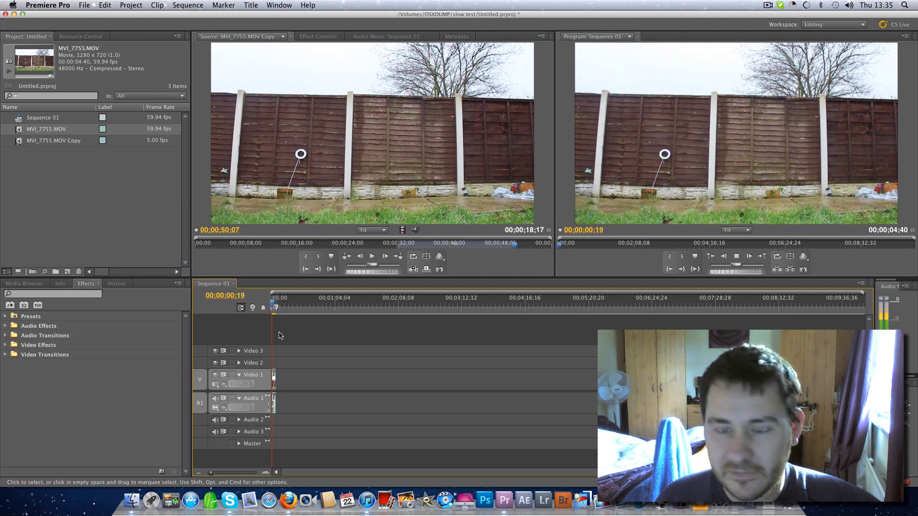
pyautogui.press('space')
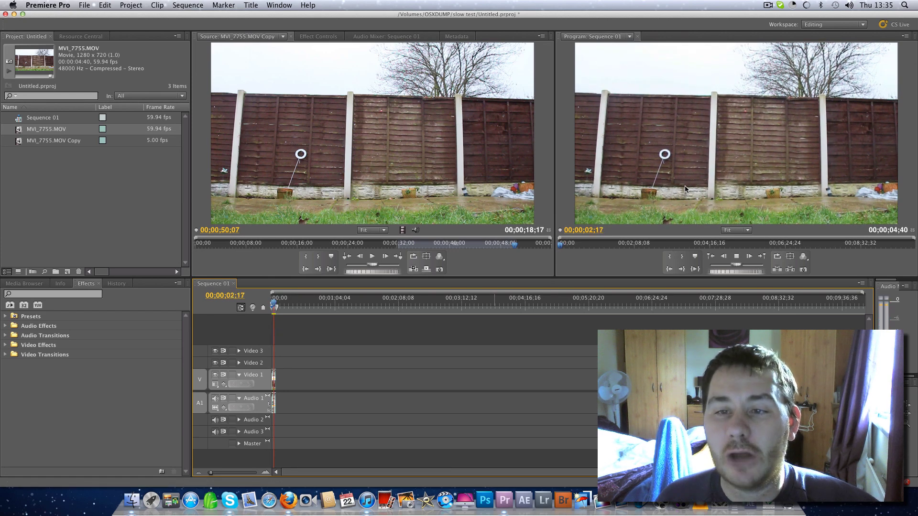
pyautogui.press('space')
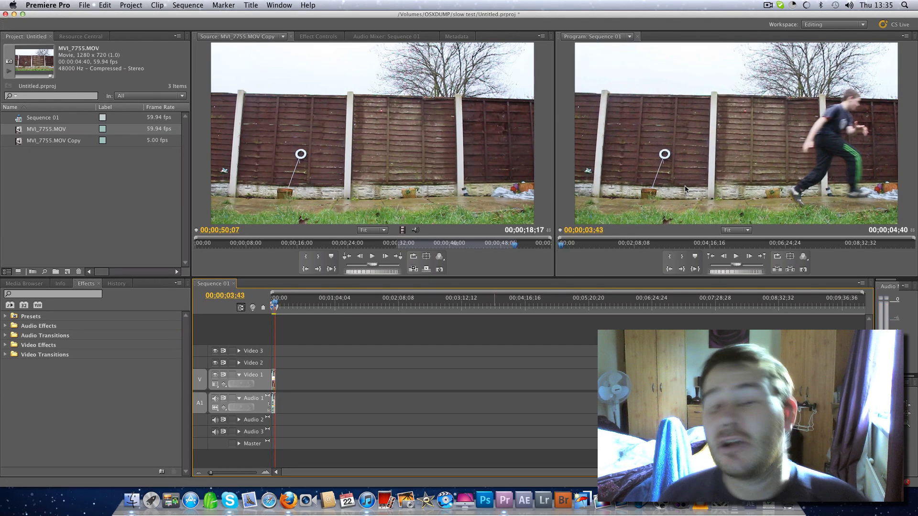